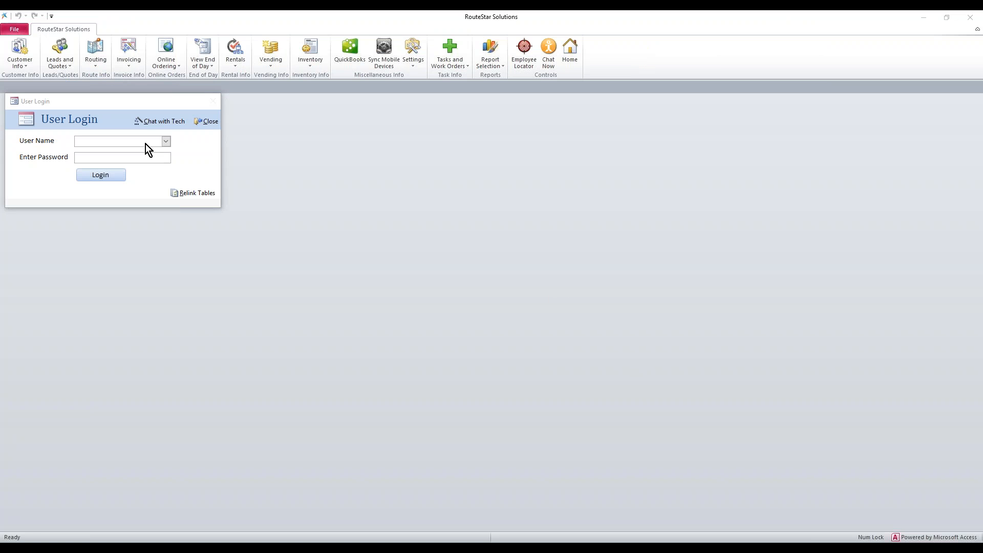
Step: Log in to RouteStar Solutions as admin with the account password
click(146, 143)
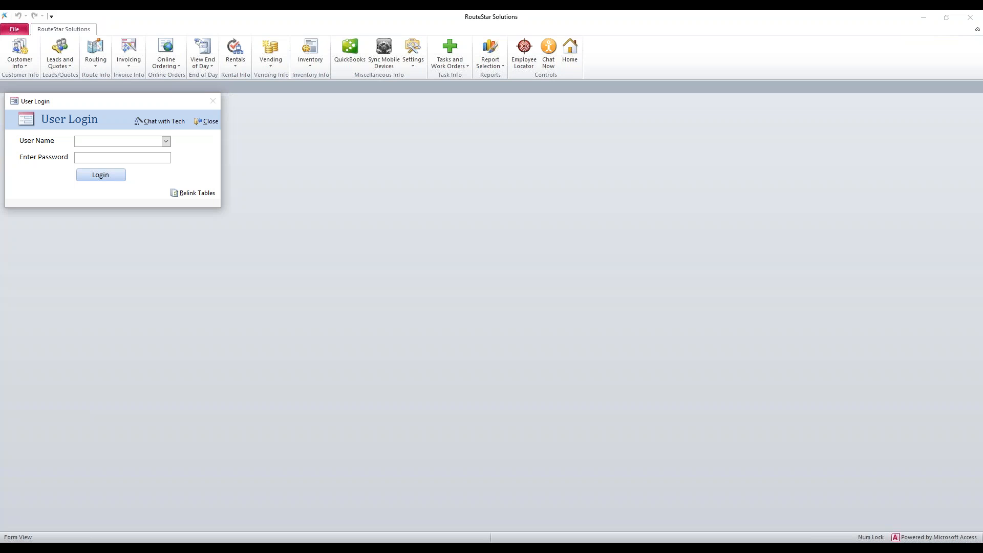
text(admin)
key(Tab)
text(*****)
click(103, 175)
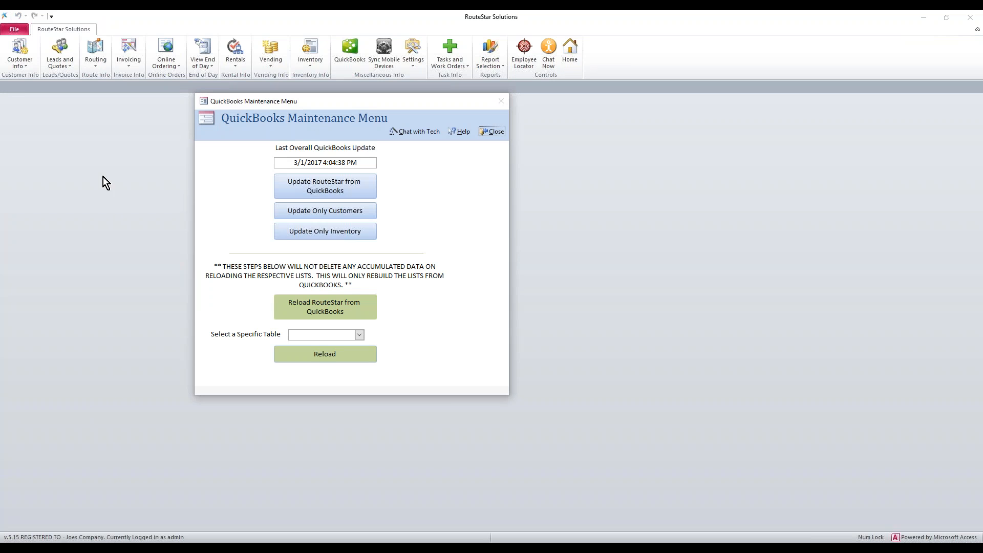
Step: Close the QuickBooks Maintenance Menu and open Settings > User List
click(495, 132)
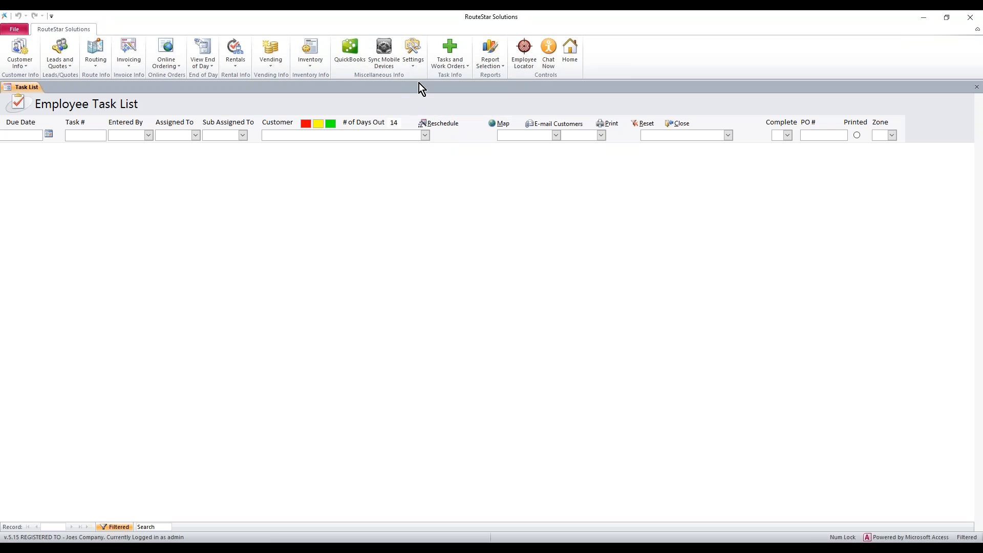
click(416, 63)
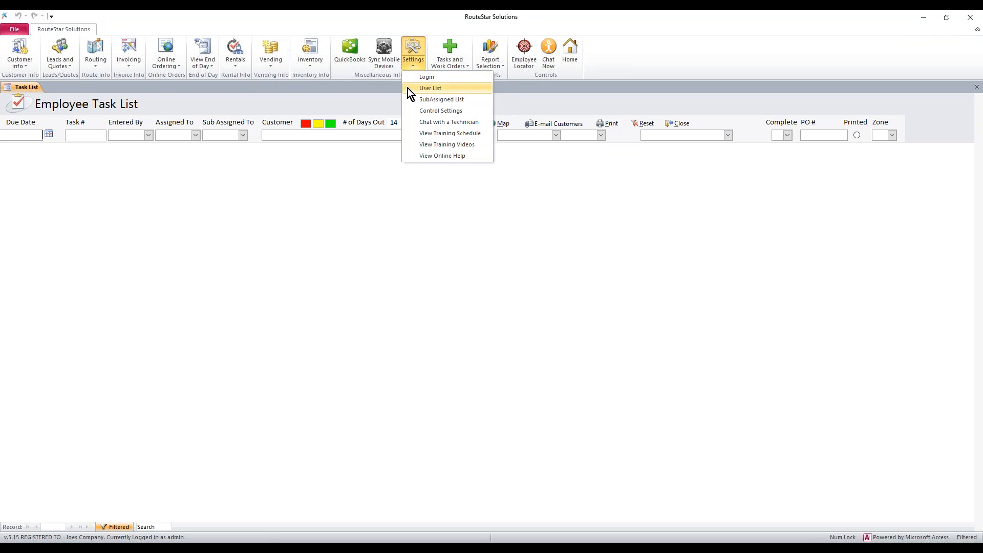
click(430, 88)
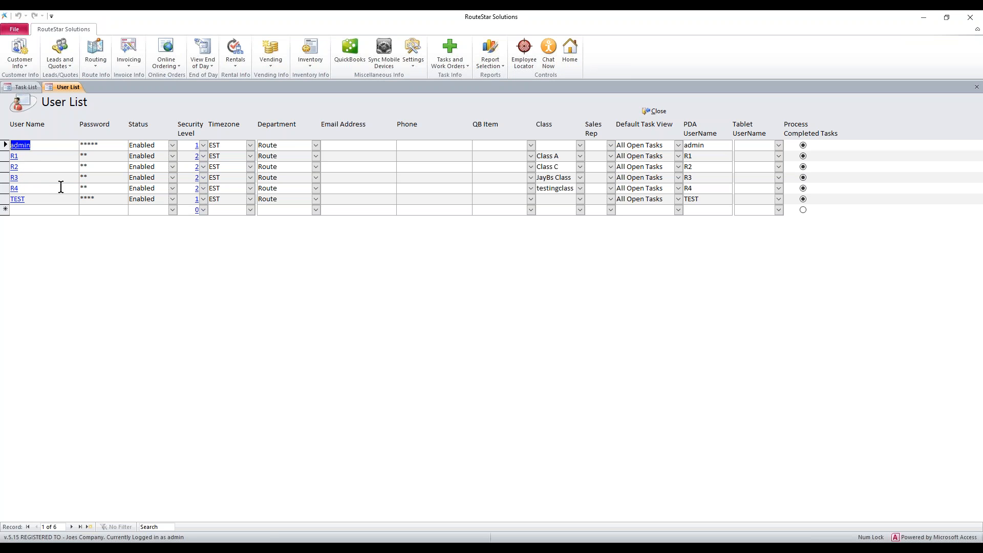
Step: Replace the TEST user's password with a new three-character password
click(92, 198)
text(123)
click(147, 200)
Step: Set user R1's Status to Disabled and review its security level choices
click(173, 156)
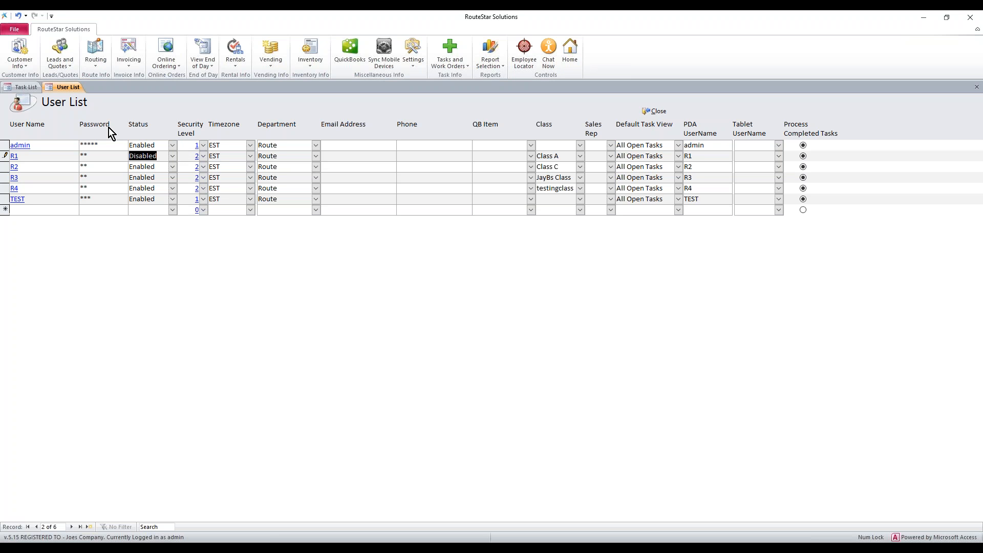
click(13, 156)
click(128, 159)
click(203, 156)
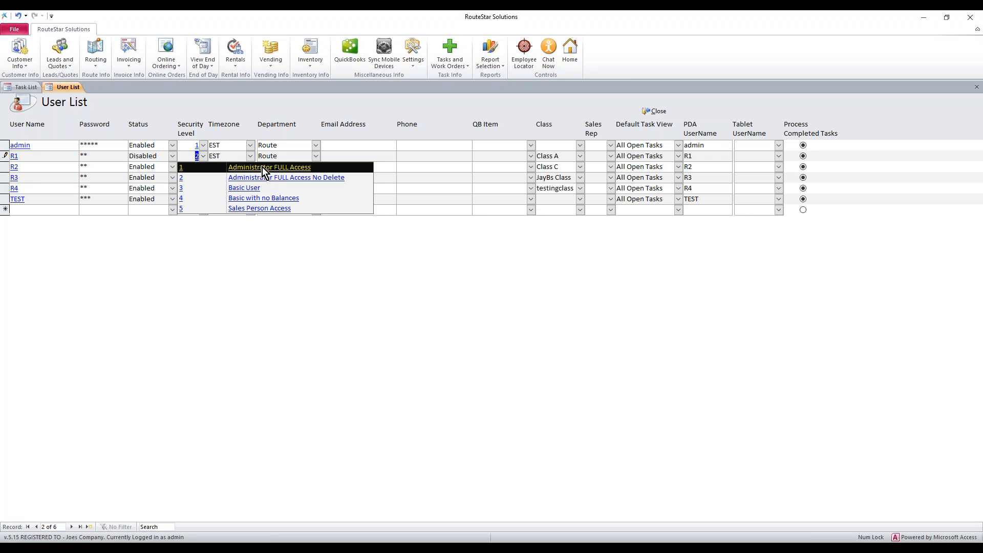
Step: Keep R1 at security level 2, then set admin's timezone to PST and R1's to MST
click(235, 177)
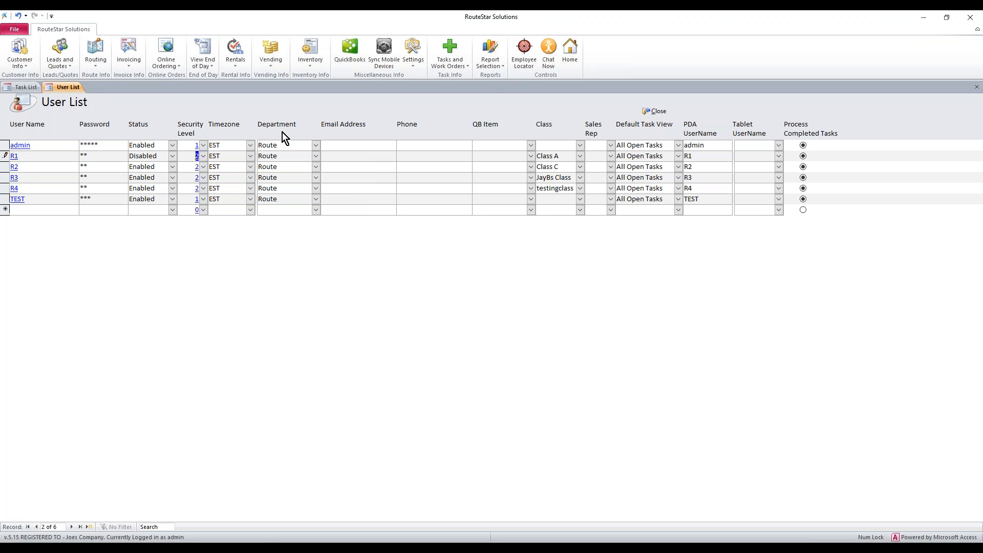
drag(284, 146, 262, 156)
click(287, 156)
drag(277, 167, 258, 167)
click(218, 145)
double_click(218, 145)
text(PST)
double_click(215, 155)
text(MST)
double_click(216, 167)
drag(225, 147, 208, 148)
click(531, 167)
Step: Set Default Task View to Assigned To for R1, R2 and R3, leaving admin and R4 on All Open Tasks
click(531, 166)
click(678, 145)
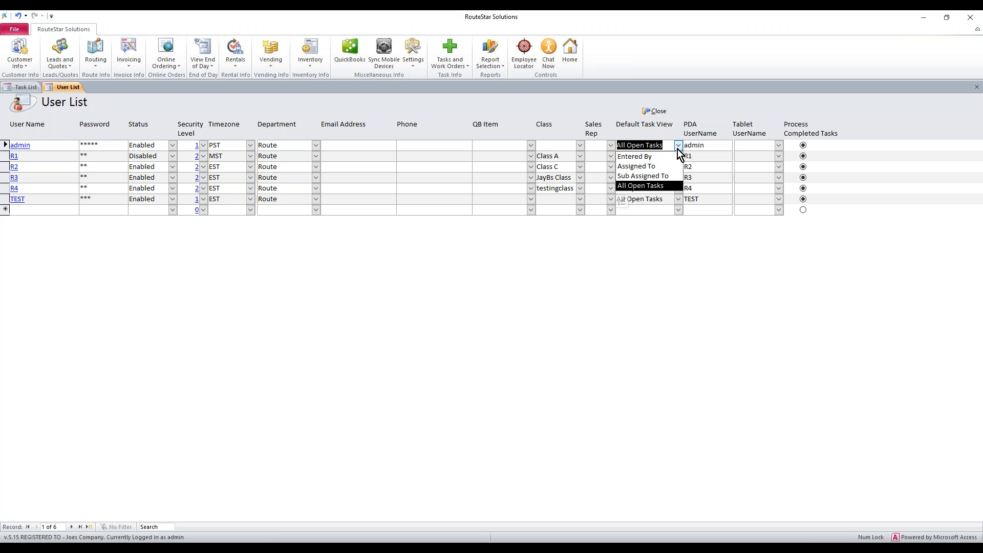
click(678, 148)
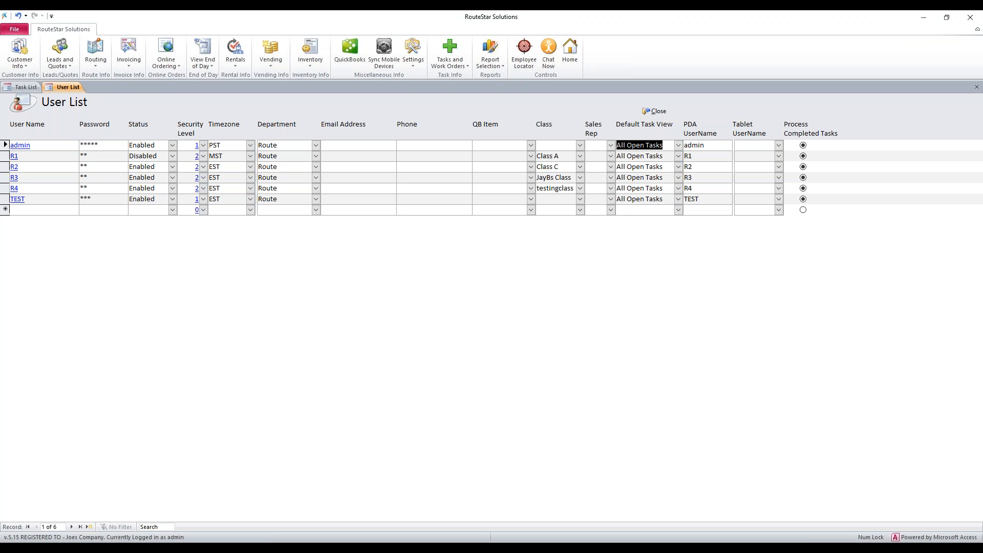
click(678, 156)
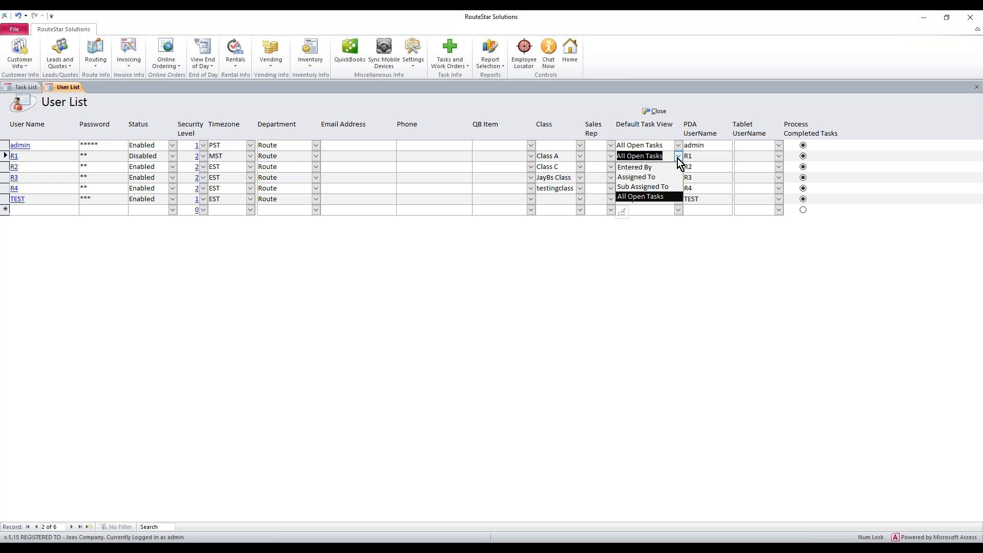
click(648, 179)
click(679, 167)
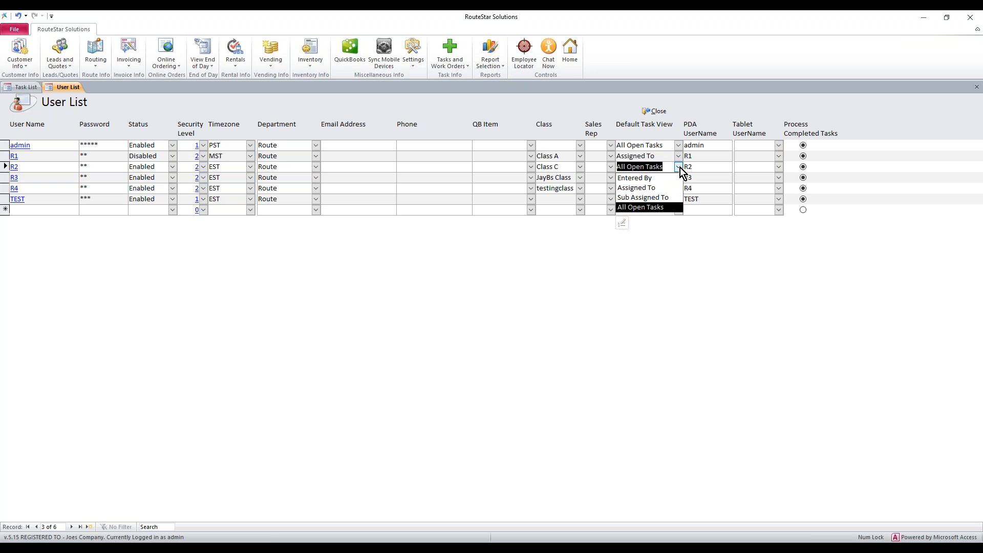
click(653, 187)
click(678, 177)
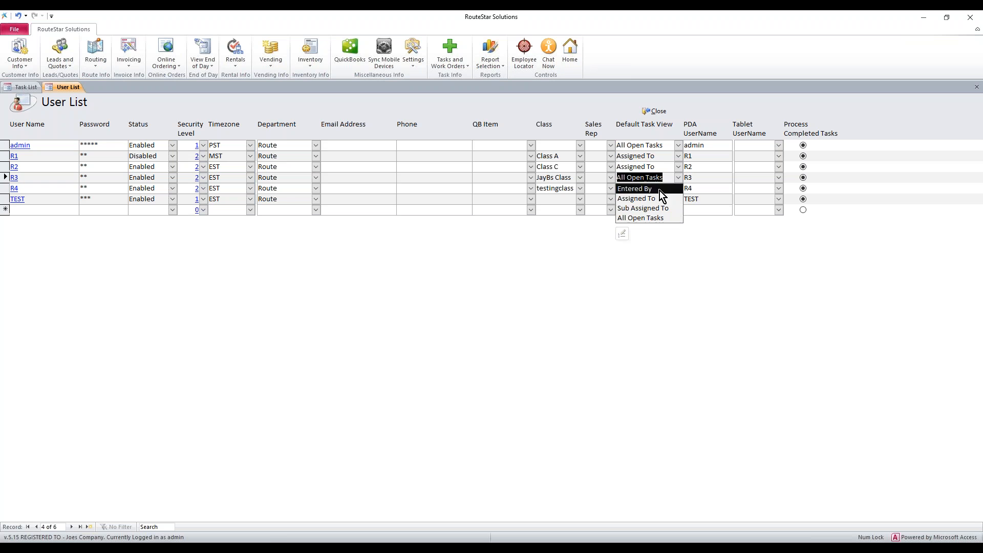
click(660, 199)
click(679, 189)
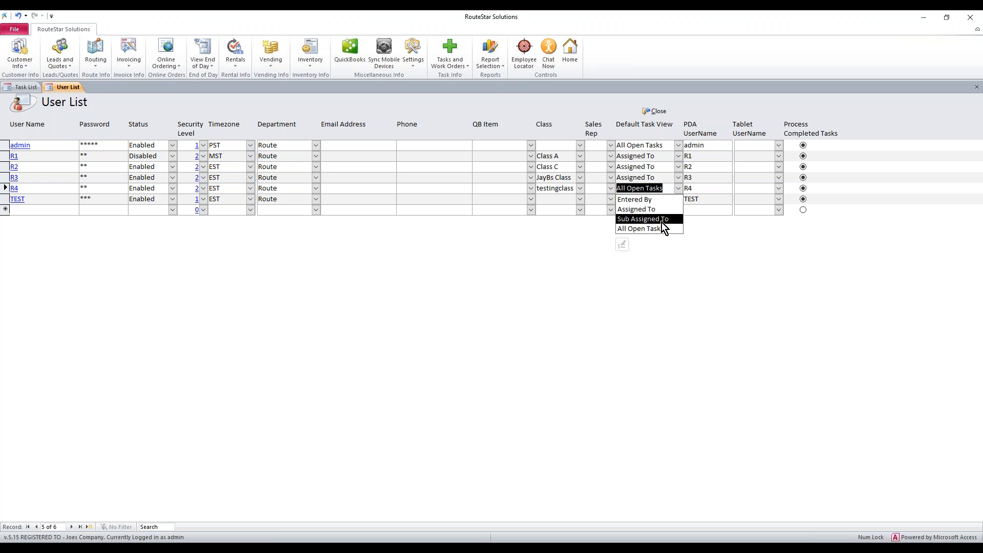
click(659, 159)
drag(659, 159, 617, 157)
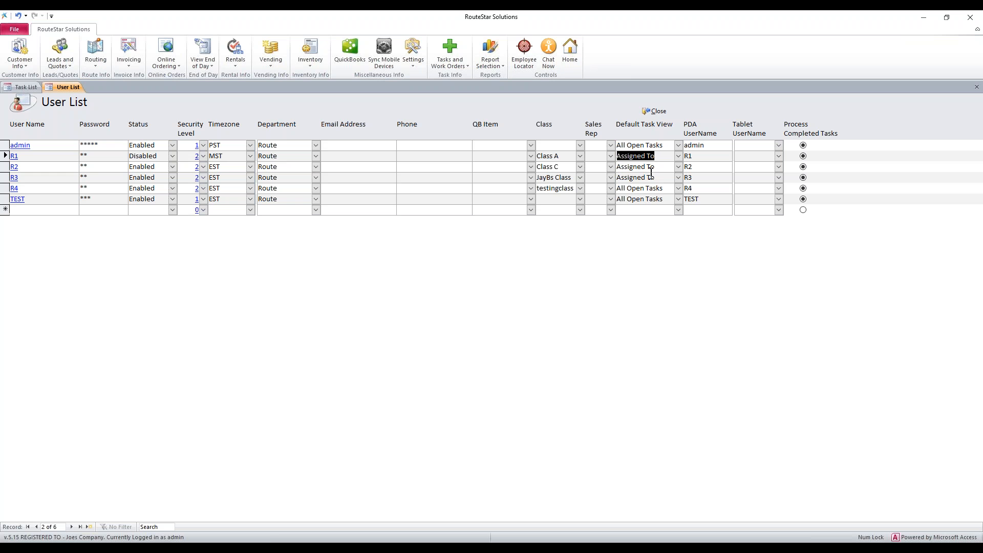
click(722, 145)
drag(722, 145, 673, 145)
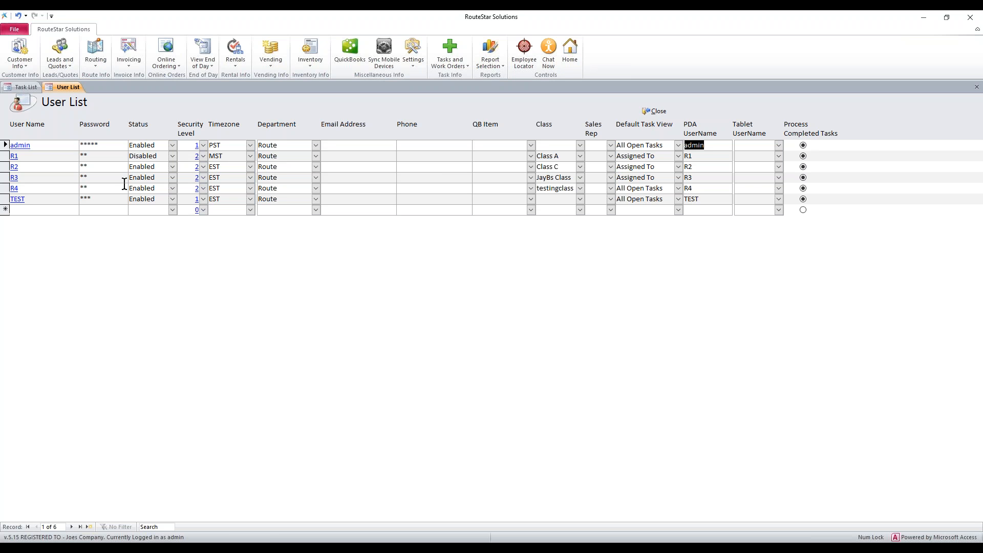
drag(26, 200, 11, 200)
click(19, 210)
Step: Enter the new user's name and password, keeping security level 1
text(Carey)
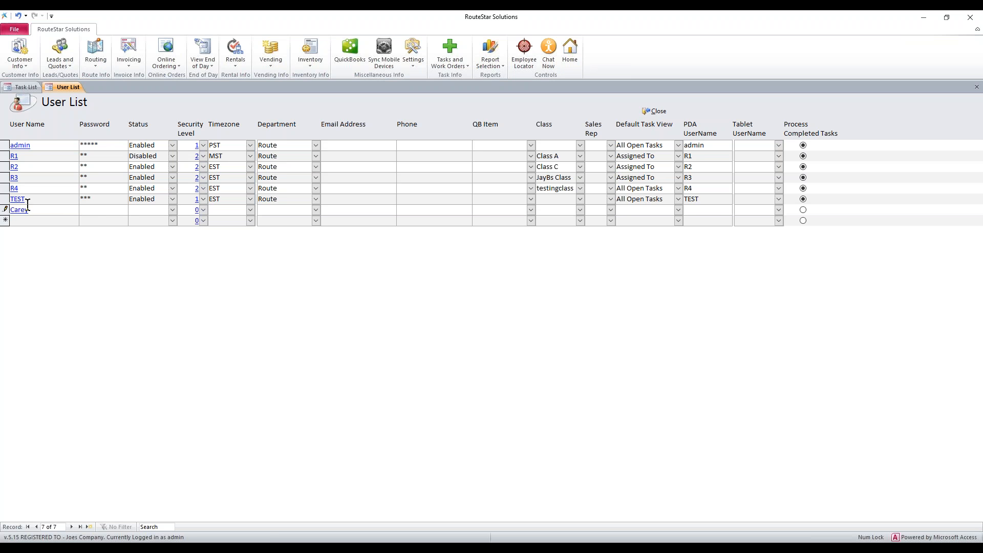
click(97, 212)
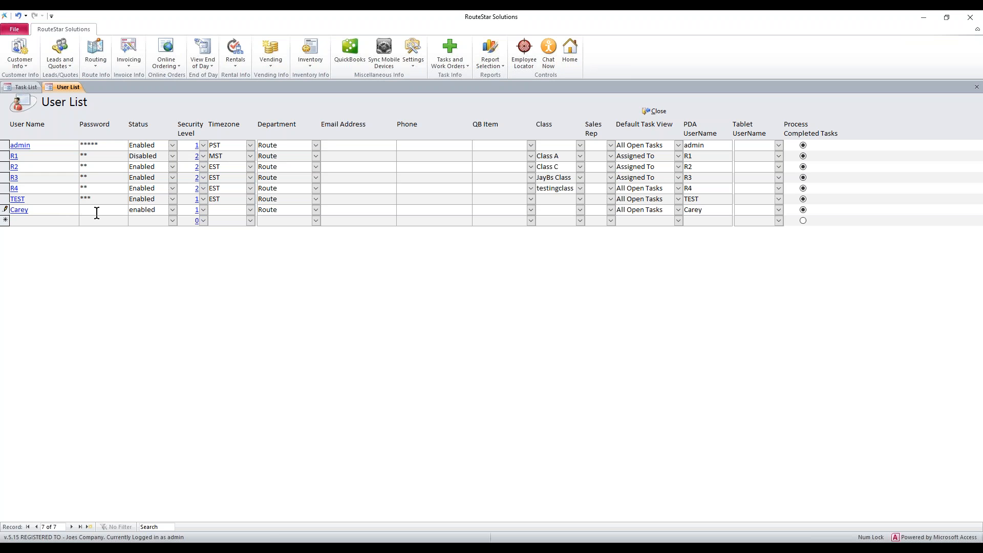
text(****)
key(Tab)
click(204, 212)
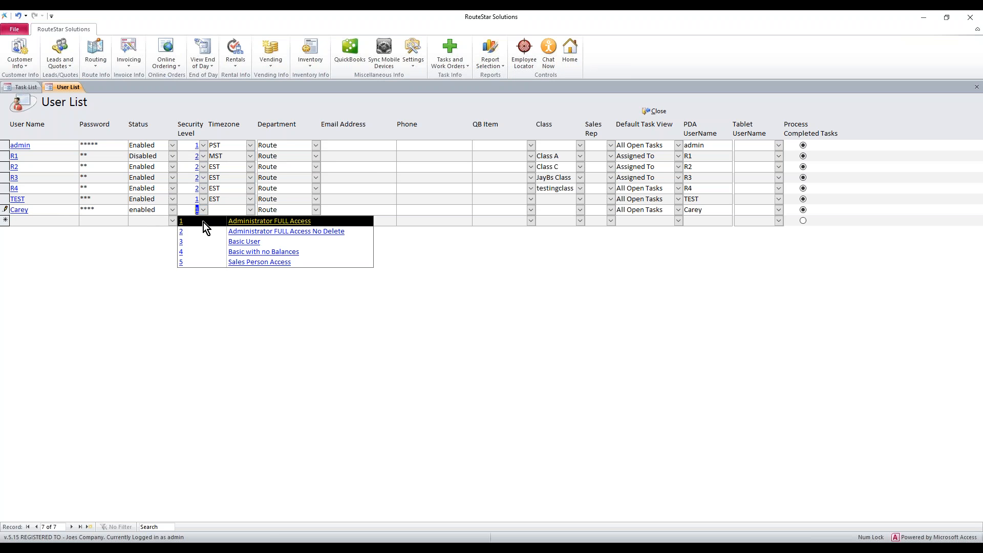
click(204, 222)
Step: Set the new user's timezone to EST, save the record, and close the User List
click(235, 211)
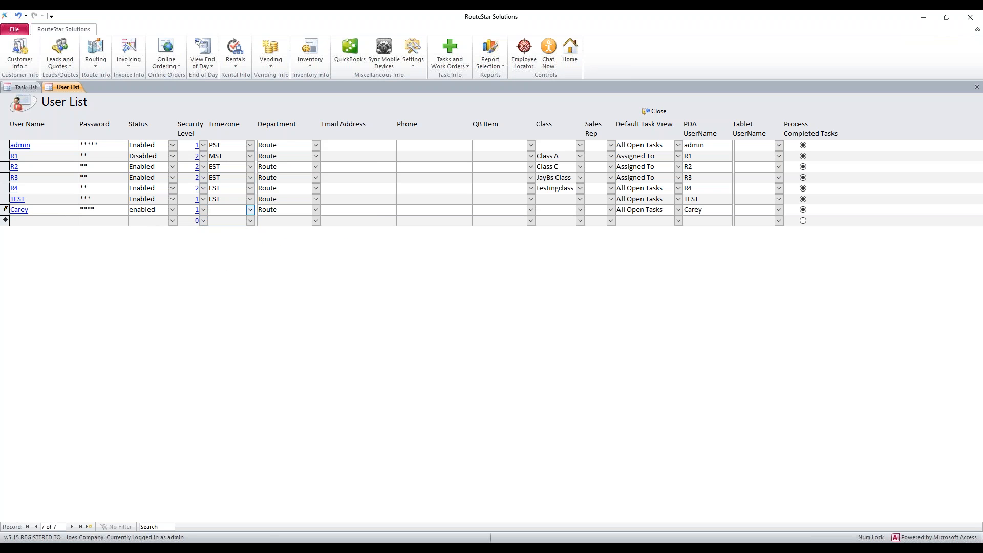
text(EST)
key(Tab)
click(278, 188)
click(660, 111)
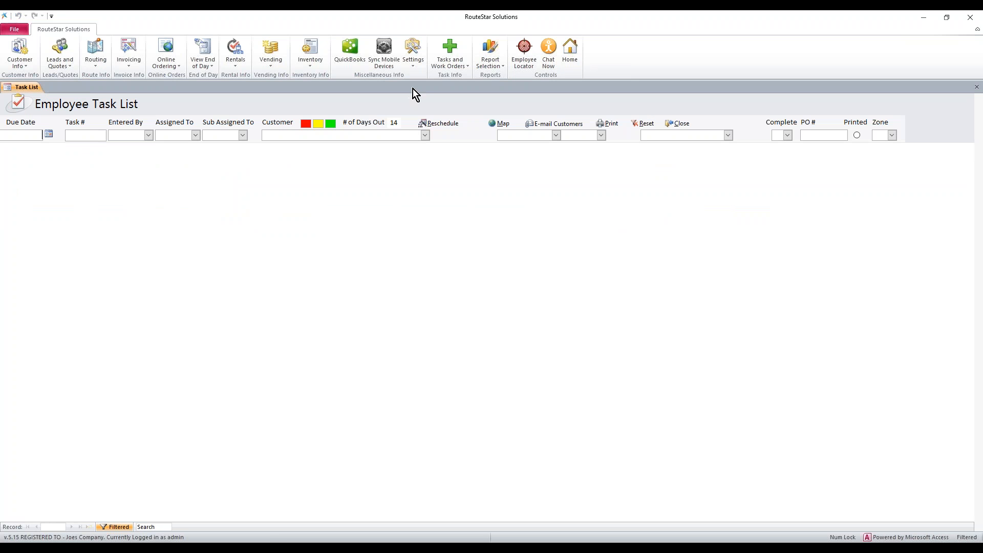
Step: Reopen Settings > User List and select the TEST user's record, leaving it Enabled
click(419, 66)
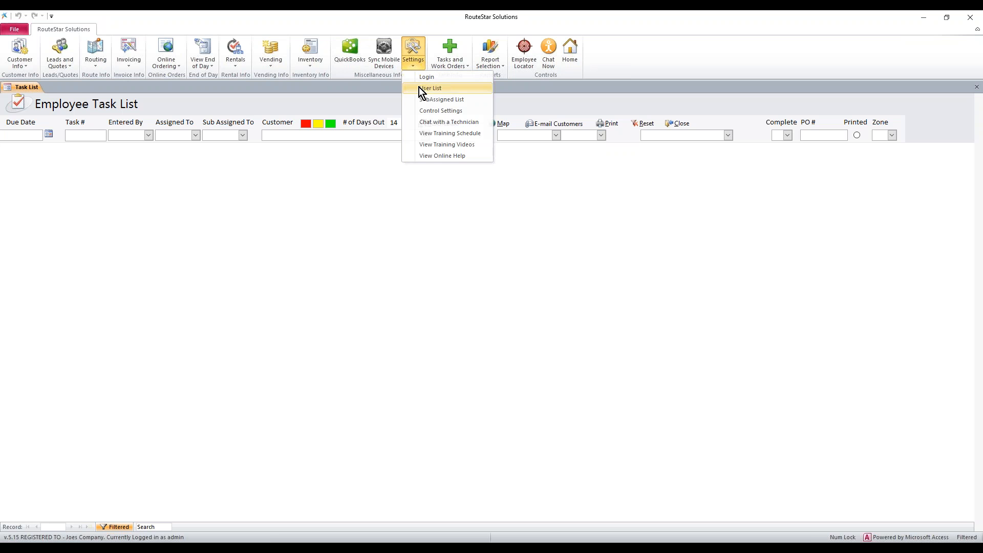
click(418, 88)
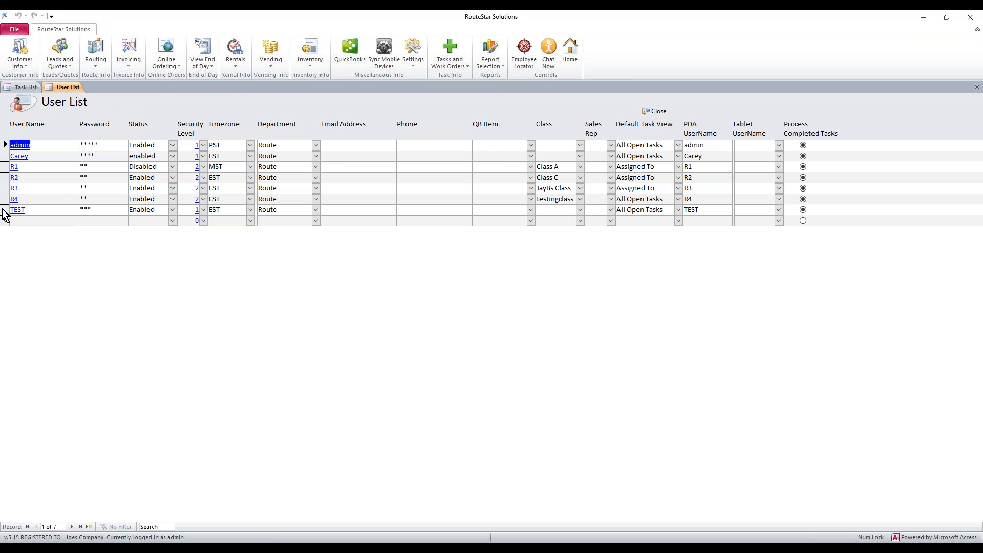
click(173, 211)
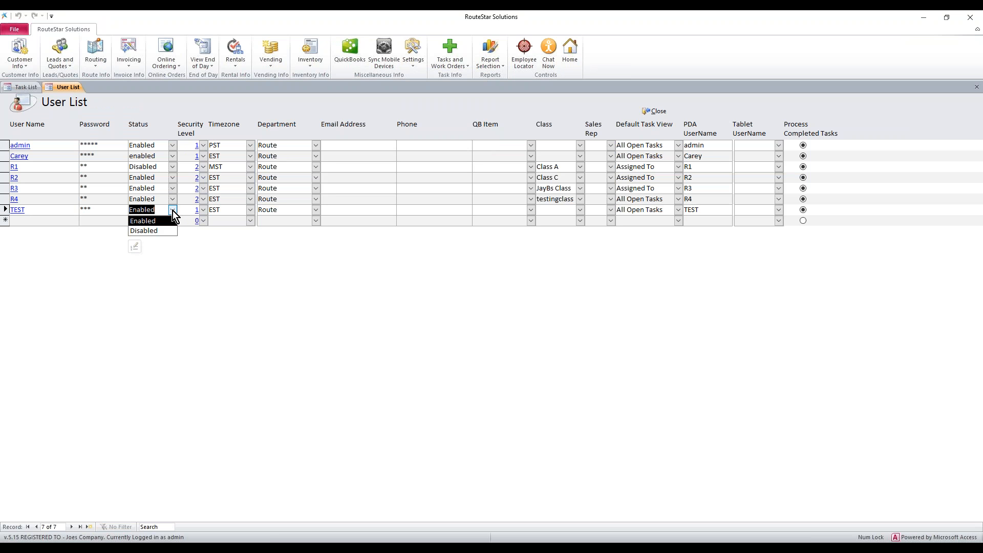
click(173, 210)
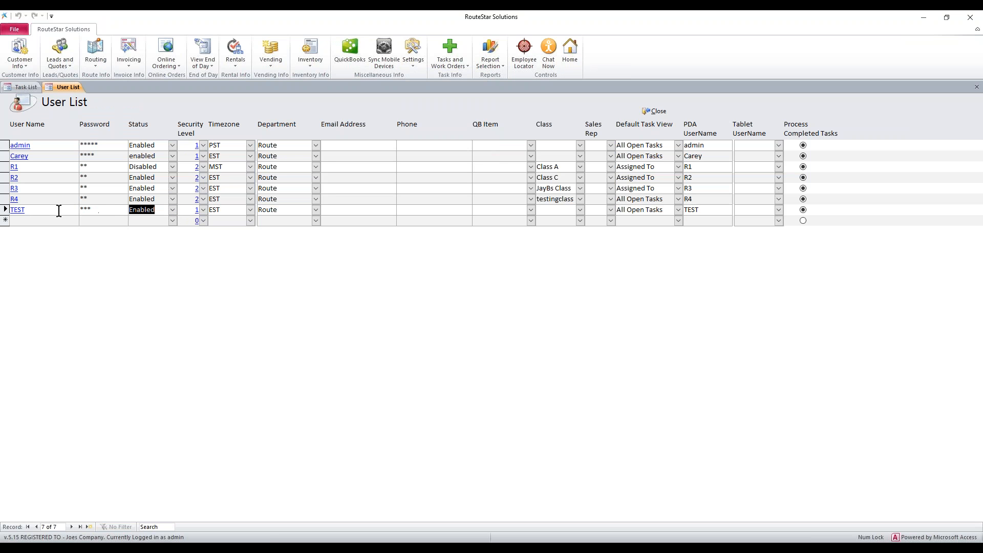
click(5, 210)
click(4, 178)
Step: Permanently delete the TEST user record, then close the User List
right_click(5, 210)
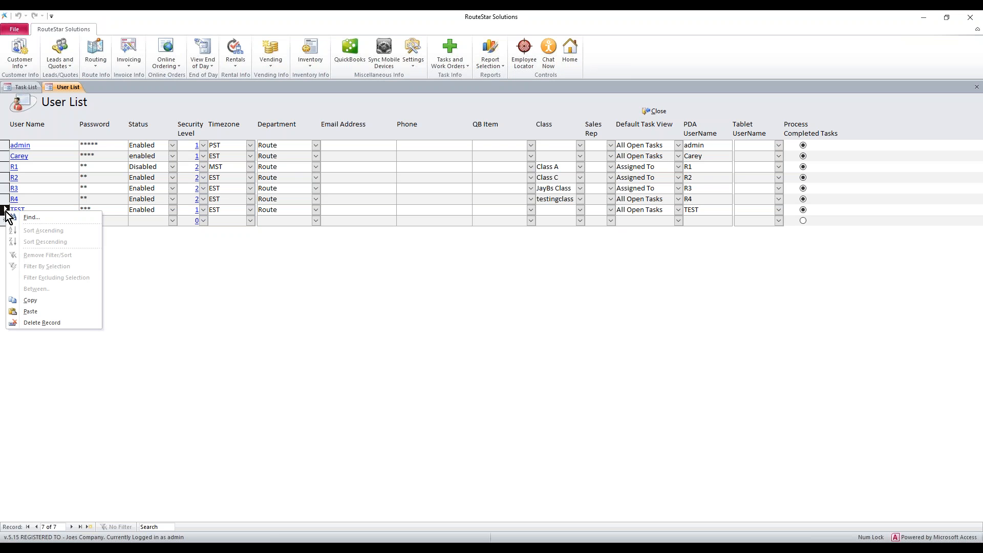
click(52, 322)
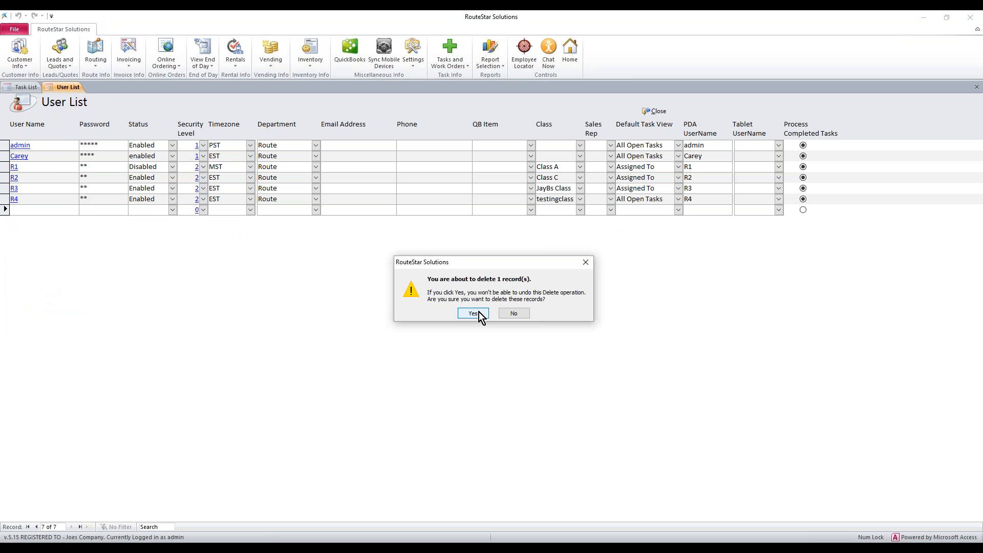
click(523, 315)
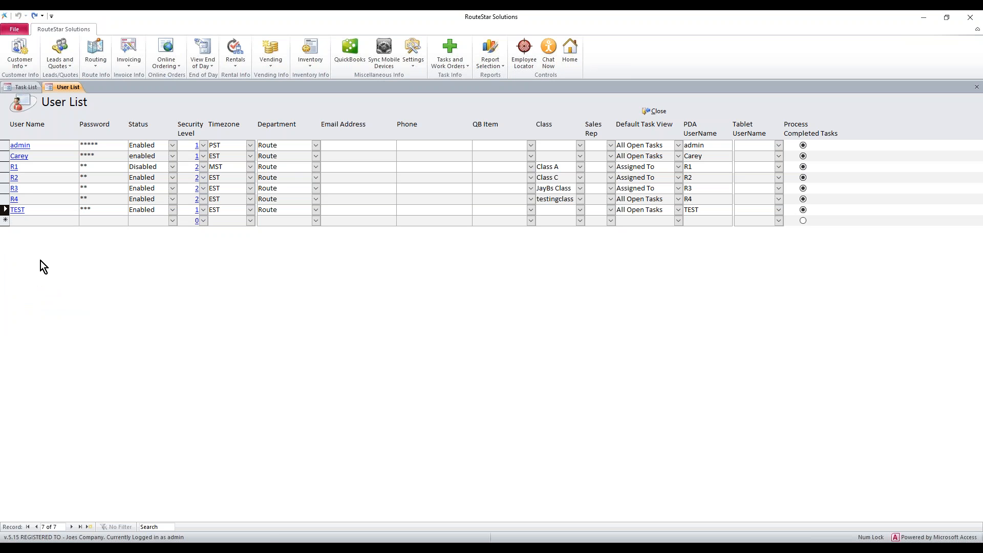
key(Delete)
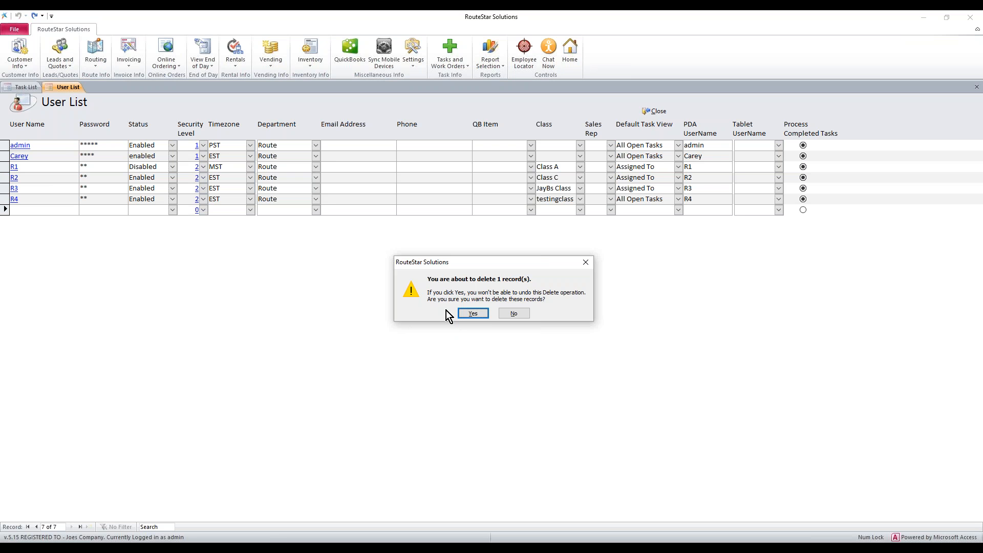
click(472, 314)
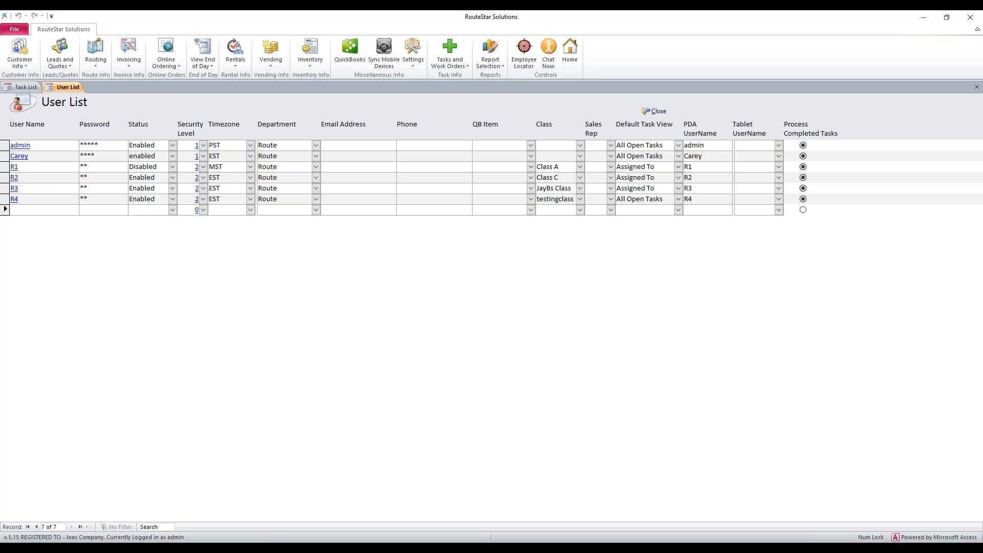
click(655, 111)
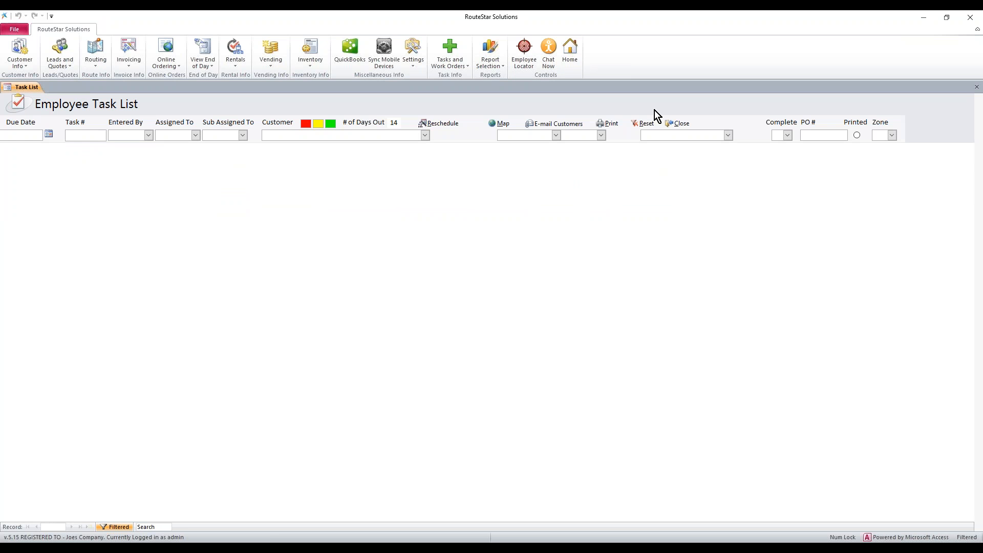
Step: Open Sync Mobile Devices with Sync All Core Data as the selected option
click(385, 53)
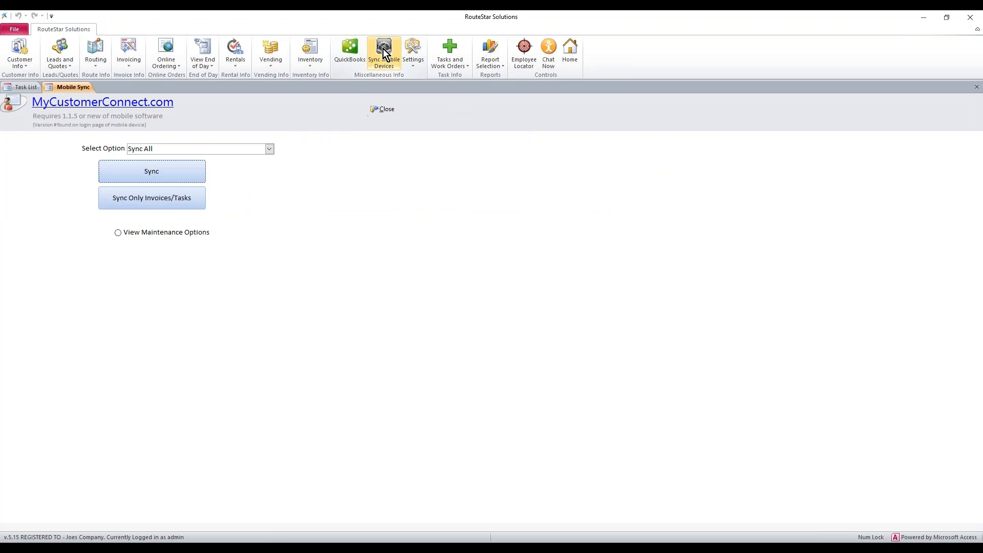
click(269, 150)
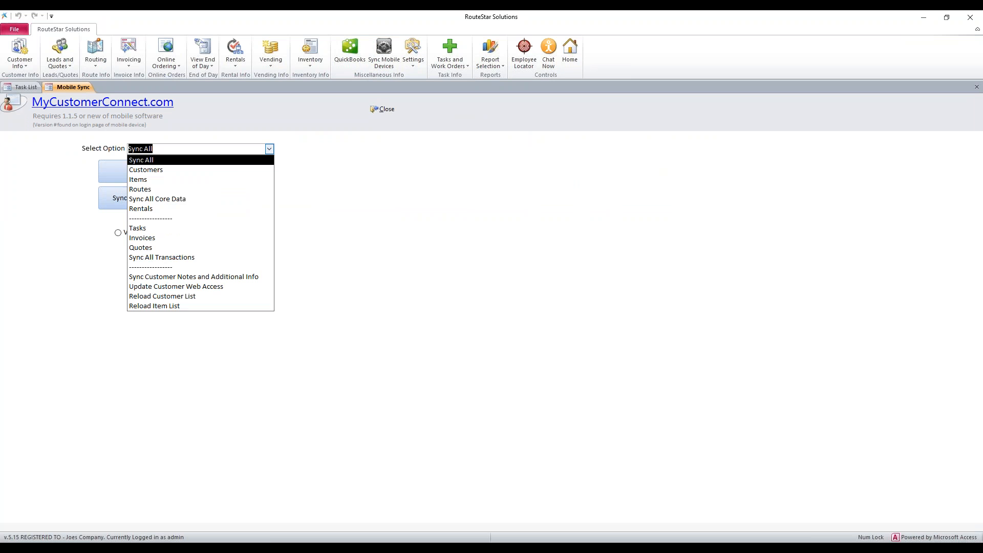
click(187, 199)
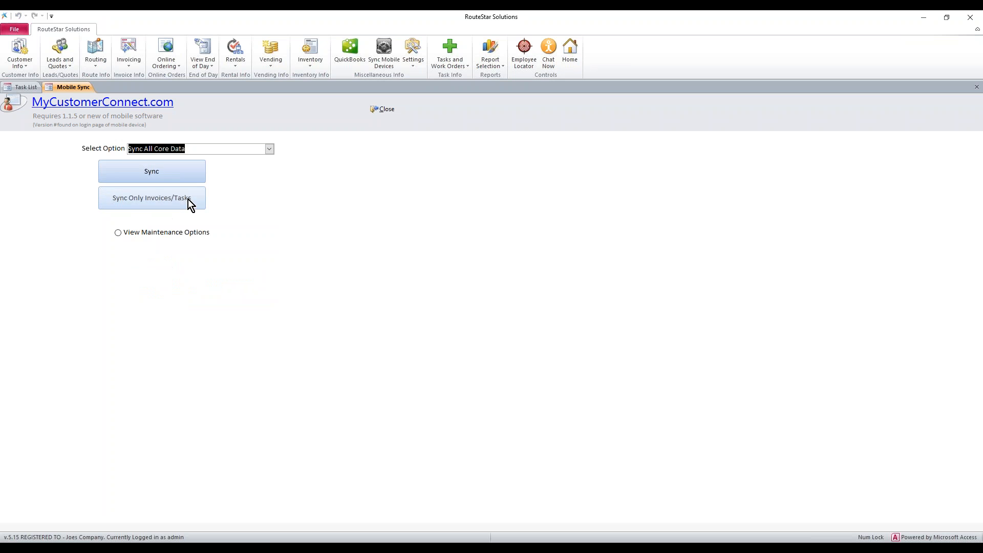